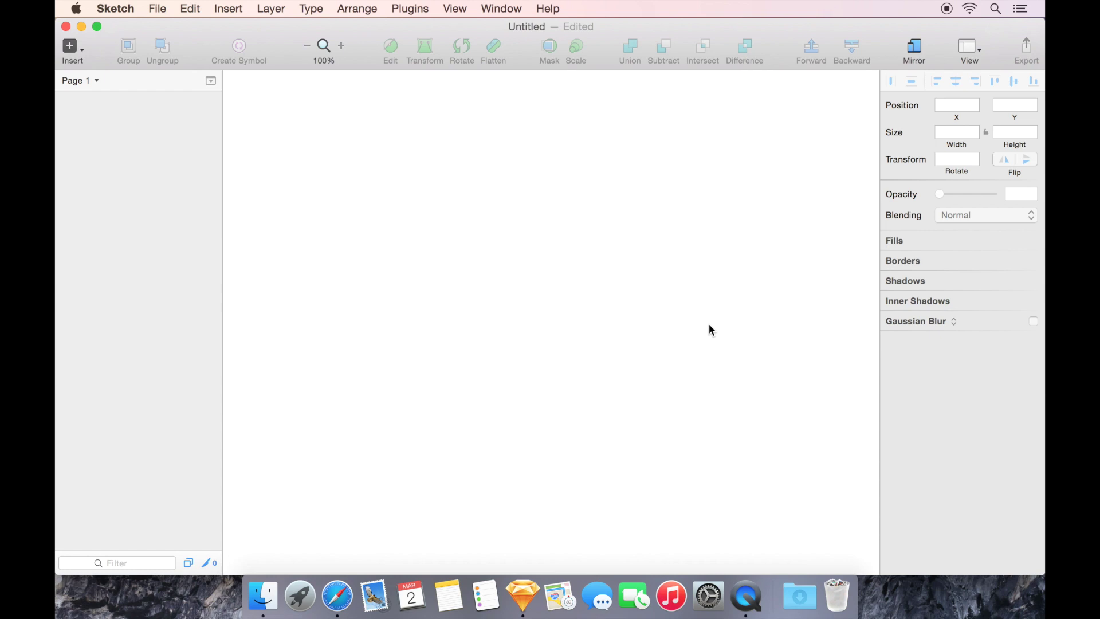
# - Draw a 92 × 138 px grey rectangle near the top left and switch off its border
pyautogui.press('r')
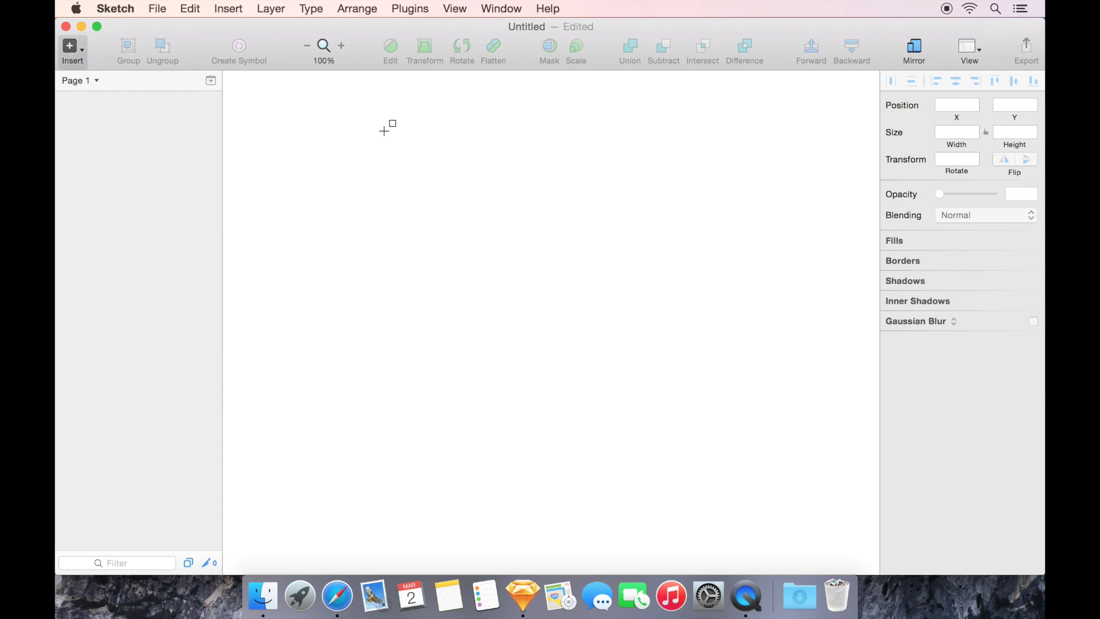
pyautogui.moveTo(384, 131); pyautogui.dragTo(455, 238)
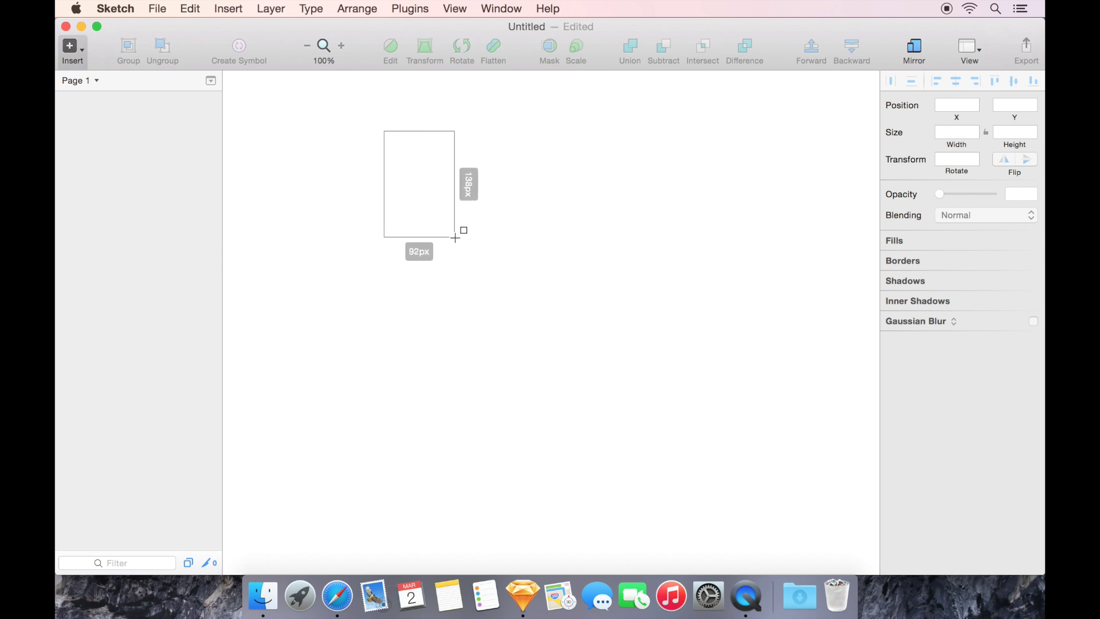
pyautogui.moveTo(455, 238); pyautogui.dragTo(456, 238)
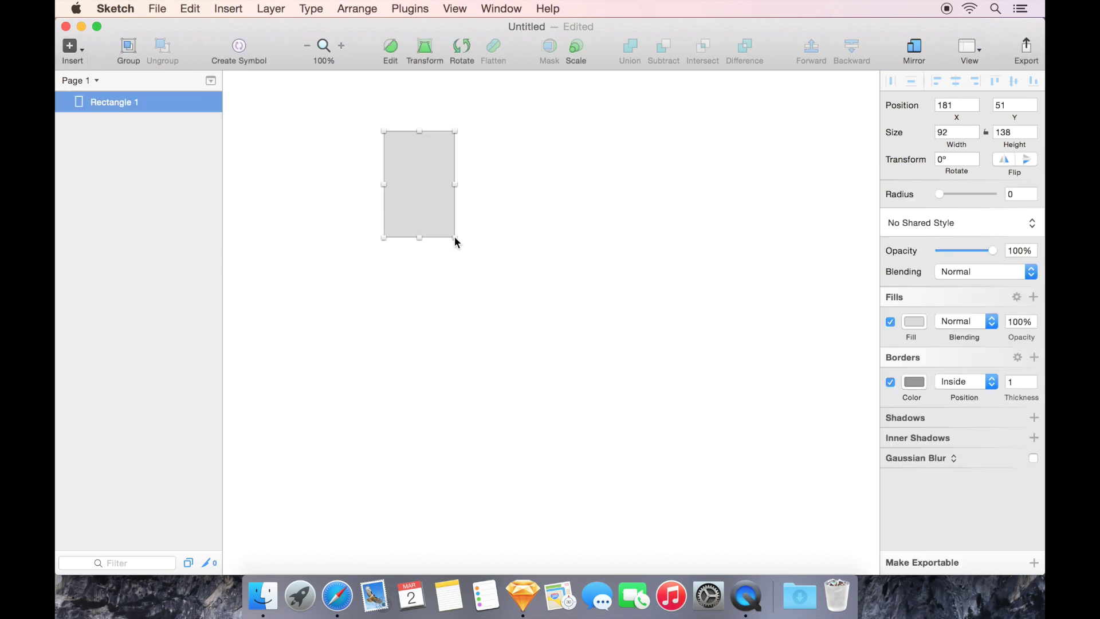
pyautogui.click(889, 382)
# - Delete the border, then duplicate the rectangle into five edge-to-edge copies in a row
pyautogui.click(1016, 358)
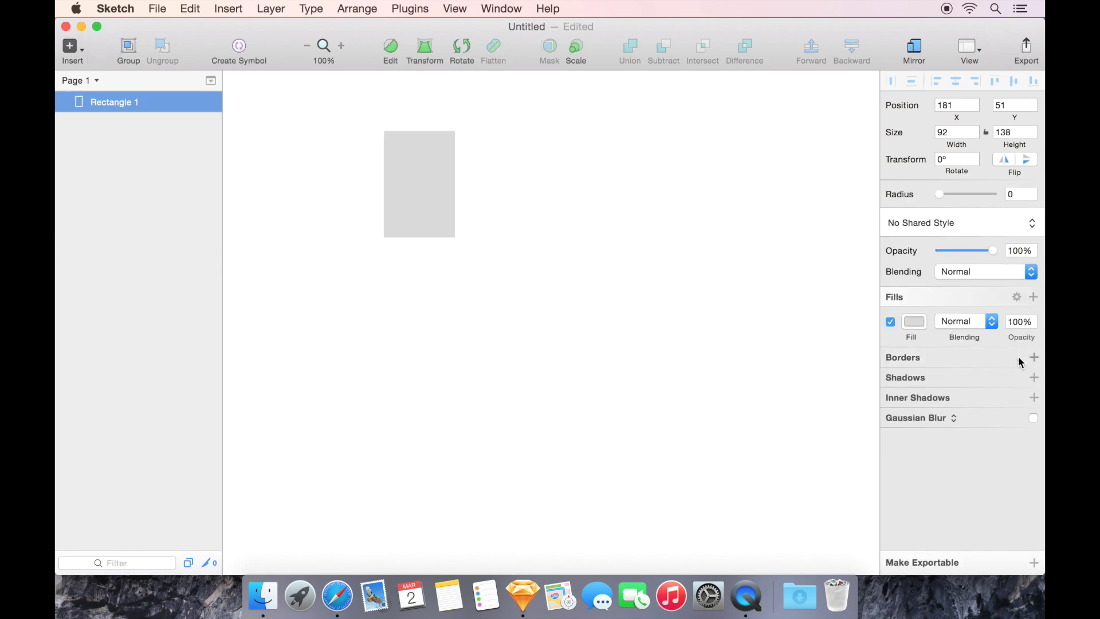
pyautogui.click(416, 185)
pyautogui.keyDown('alt'); pyautogui.moveTo(416, 184); pyautogui.dragTo(486, 181); pyautogui.keyUp('alt')
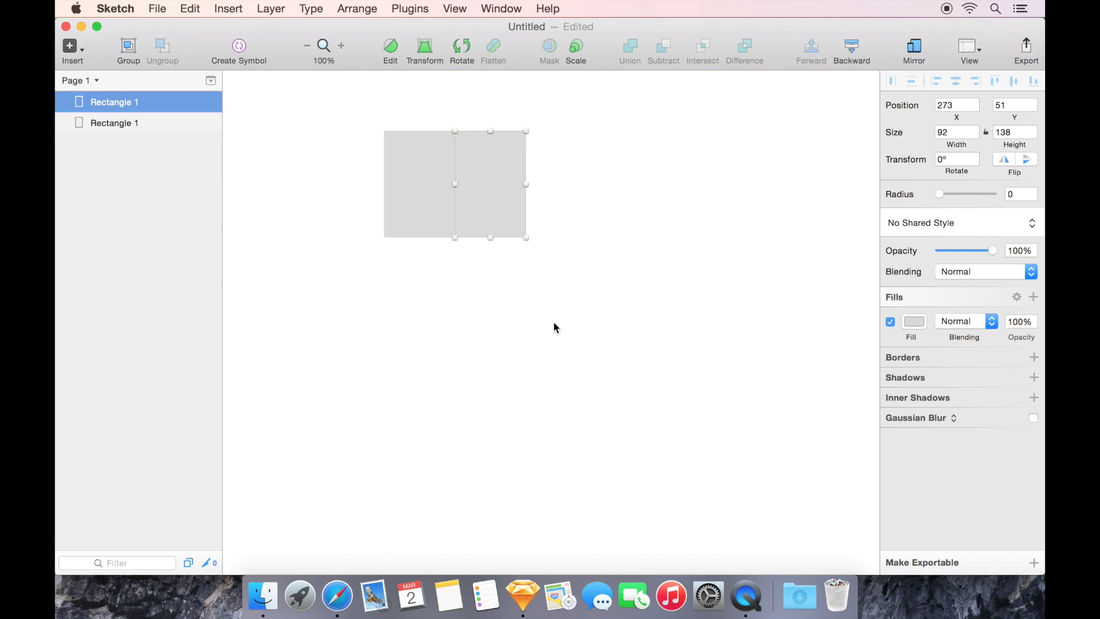
pyautogui.press('super+d')
pyautogui.press('super+d')
pyautogui.press('super+d')
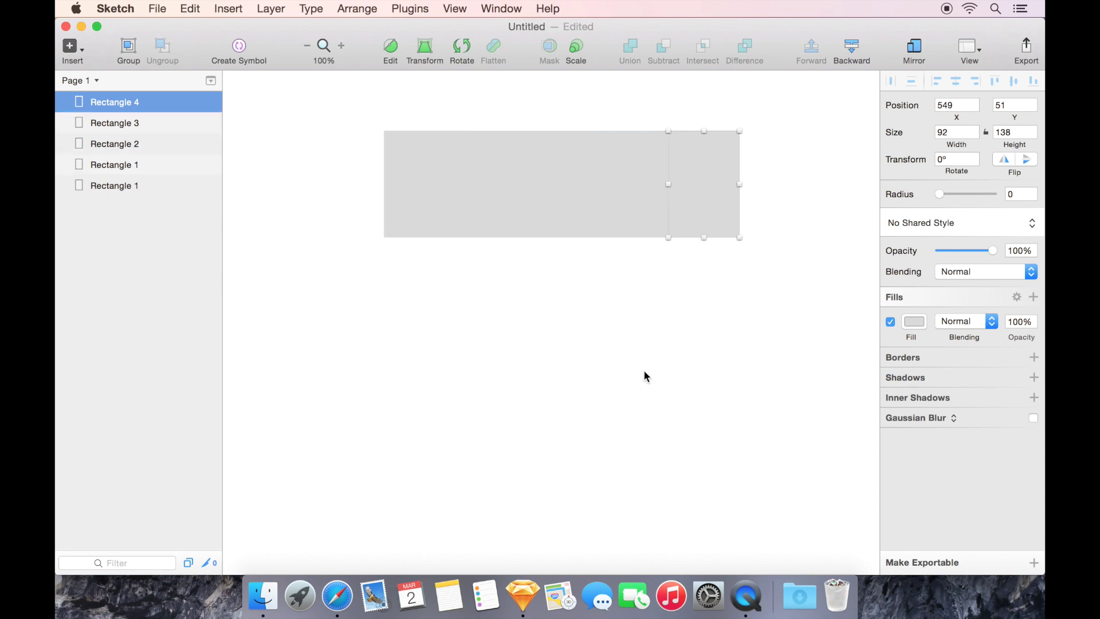
# - Fill the first three rectangles dark grey, near-white light grey and red
pyautogui.click(428, 200)
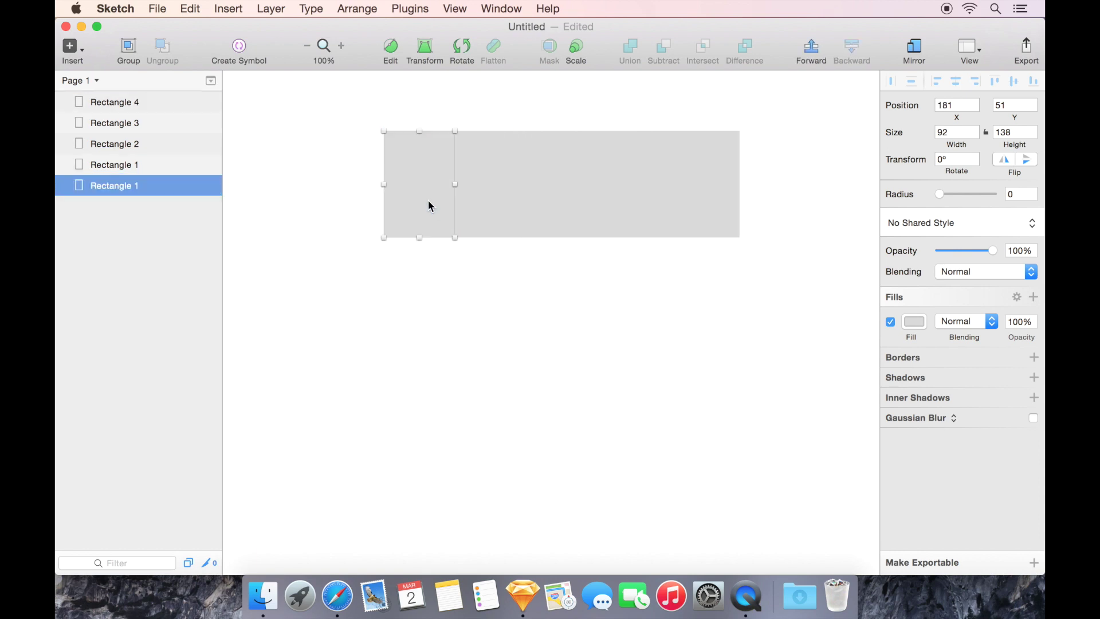
pyautogui.click(914, 321)
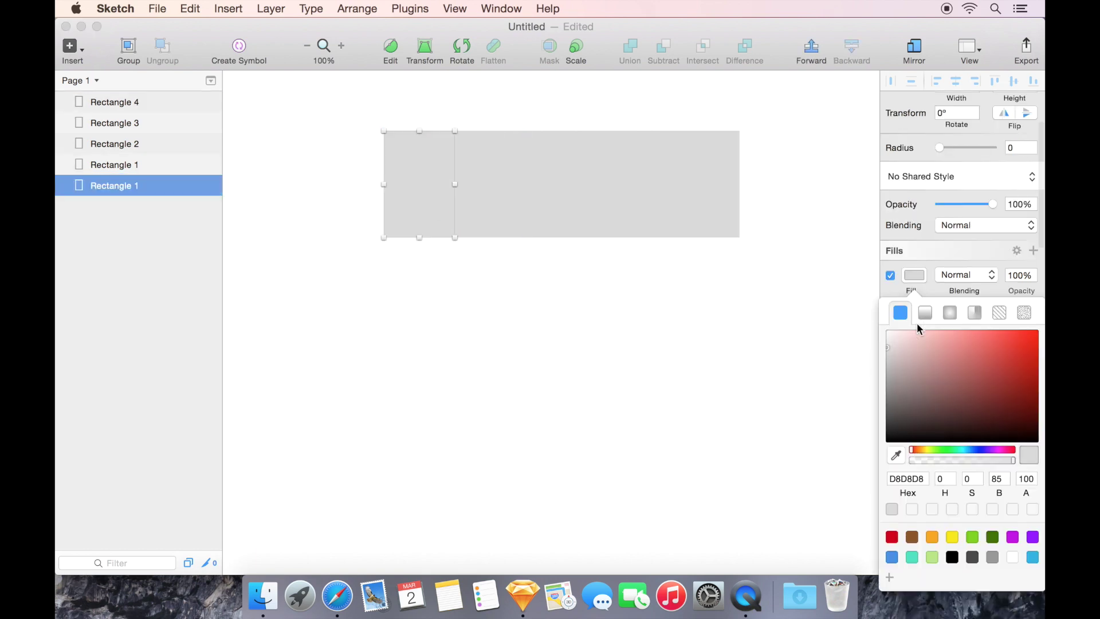
pyautogui.moveTo(891, 393); pyautogui.dragTo(870, 416)
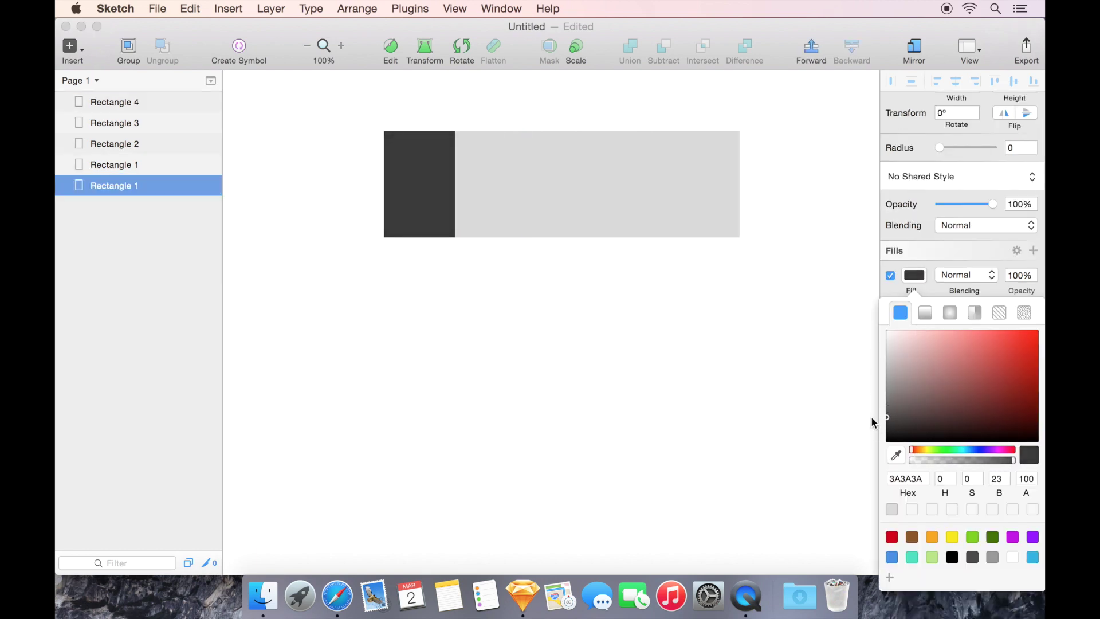
pyautogui.click(508, 172)
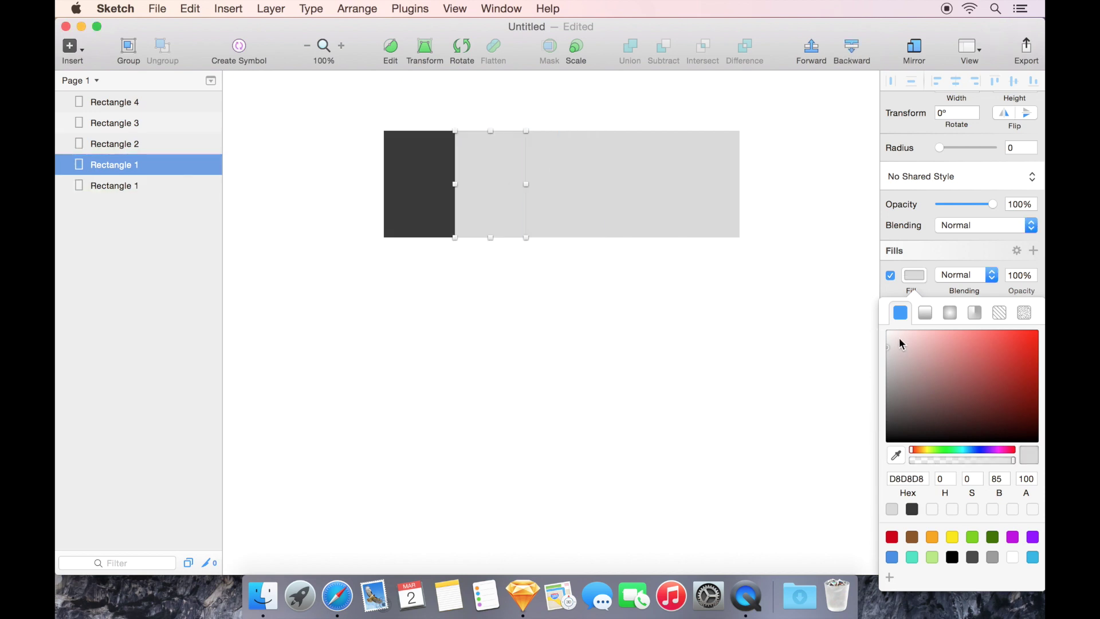
pyautogui.moveTo(898, 344); pyautogui.dragTo(866, 338)
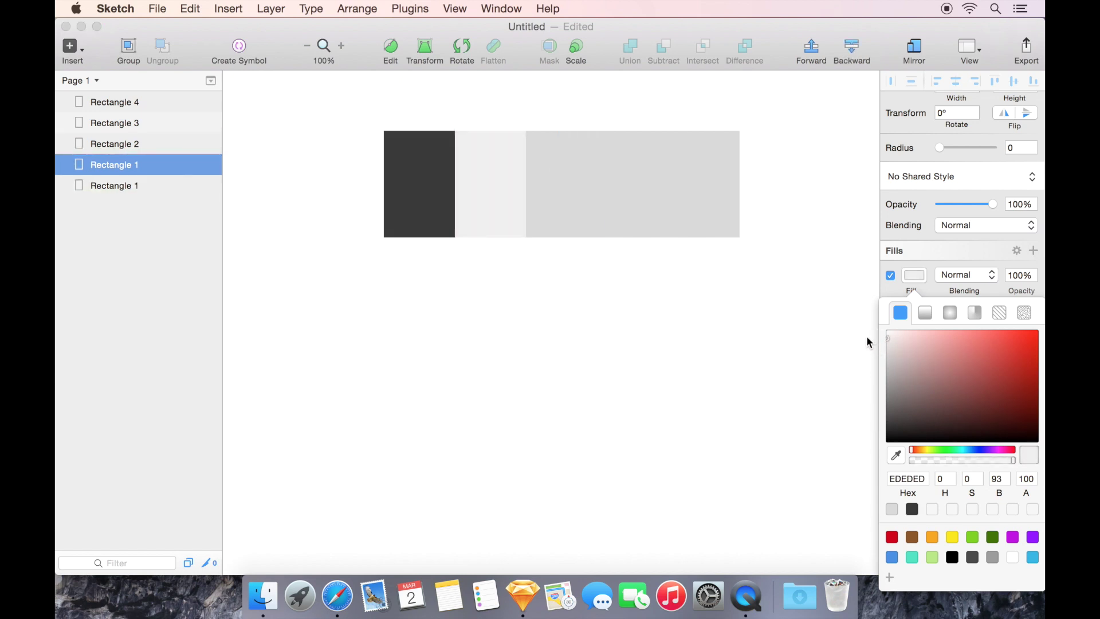
pyautogui.click(585, 199)
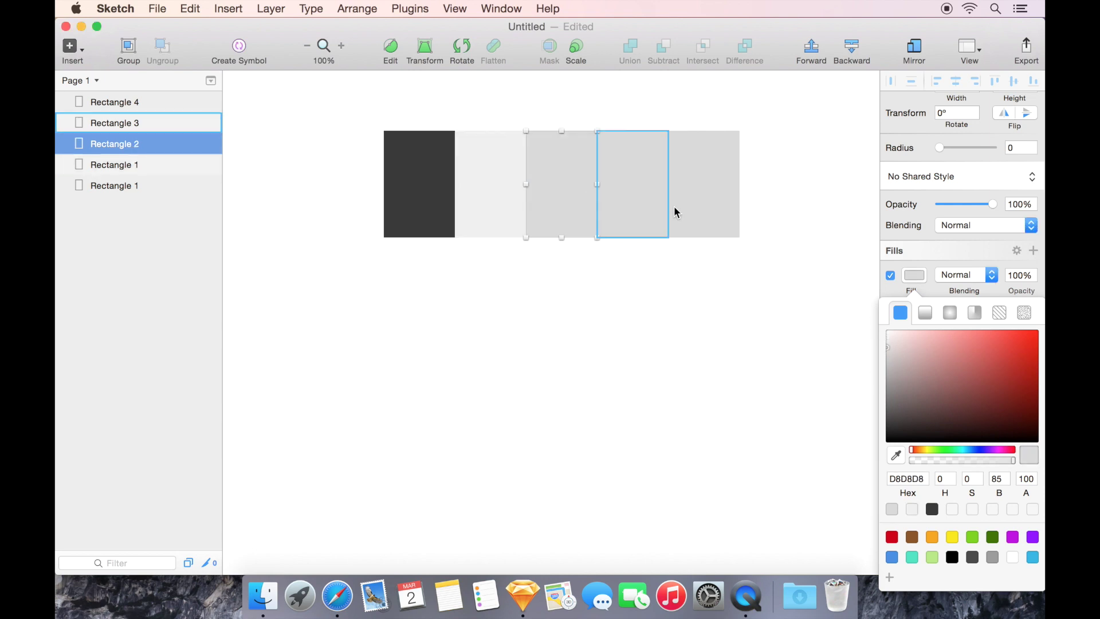
pyautogui.moveTo(984, 355); pyautogui.dragTo(977, 365)
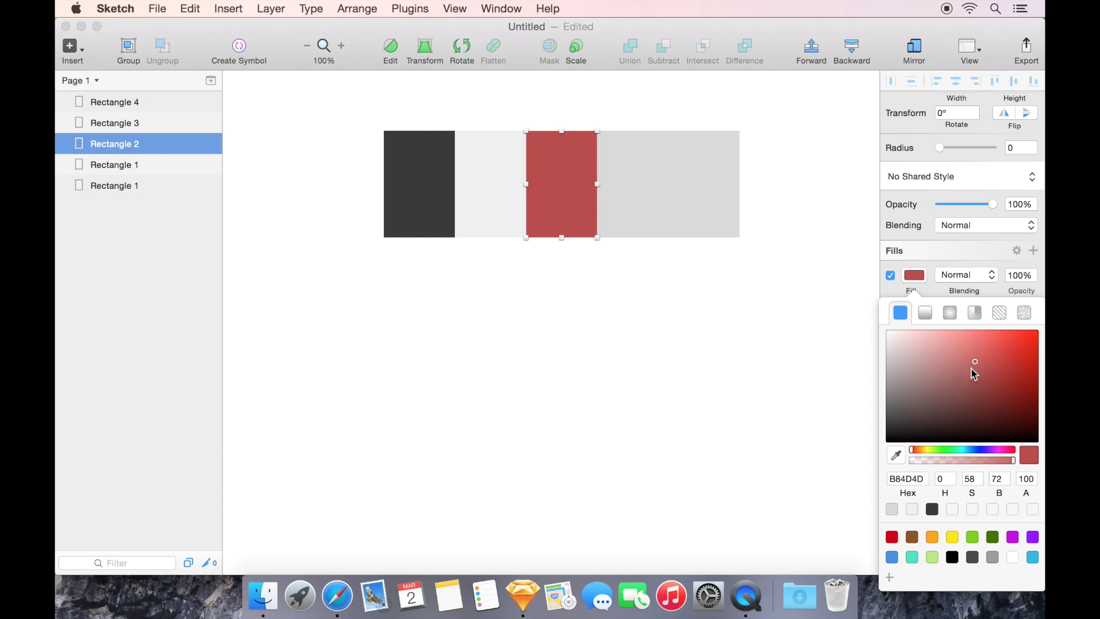
# - Fill the fourth rectangle ochre and the fifth sea green, then close the colour picker
pyautogui.click(648, 191)
pyautogui.moveTo(927, 450); pyautogui.dragTo(920, 450)
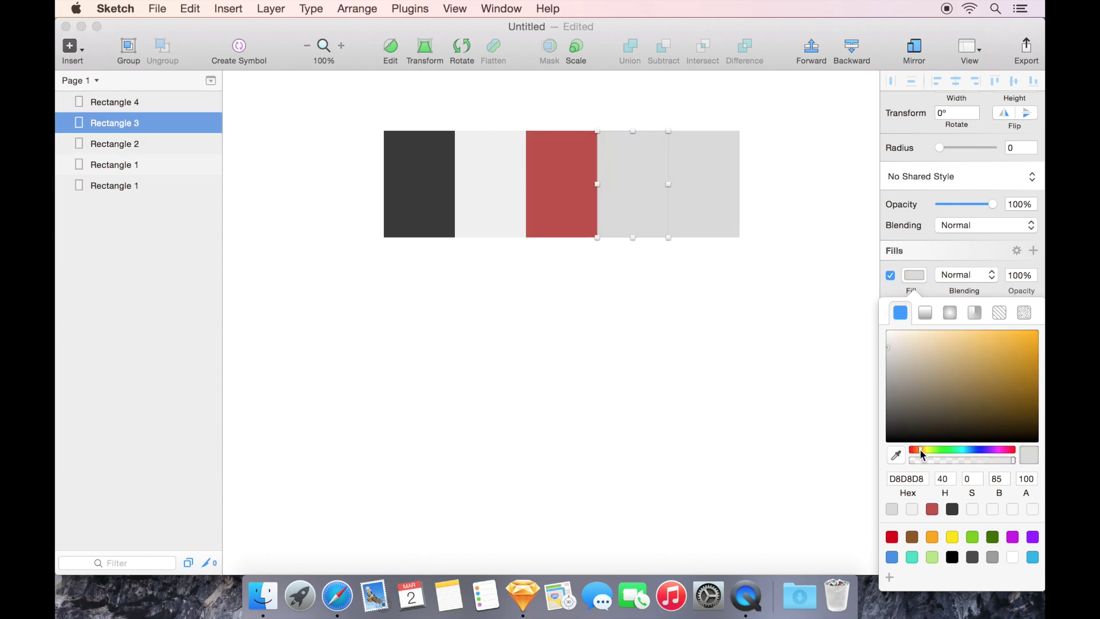
pyautogui.moveTo(977, 368); pyautogui.dragTo(985, 343)
pyautogui.click(716, 202)
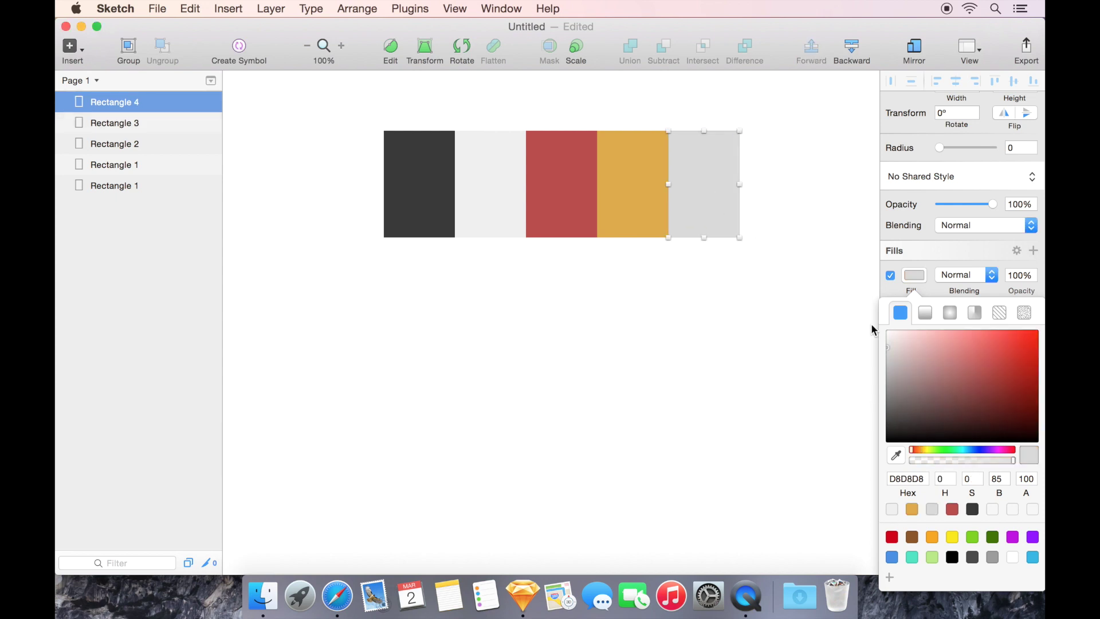
pyautogui.moveTo(939, 450); pyautogui.dragTo(947, 451)
pyautogui.moveTo(970, 373)
pyautogui.mouseDown()
pyautogui.moveTo(981, 345)
pyautogui.moveTo(964, 360)
pyautogui.mouseUp()
pyautogui.click(954, 450)
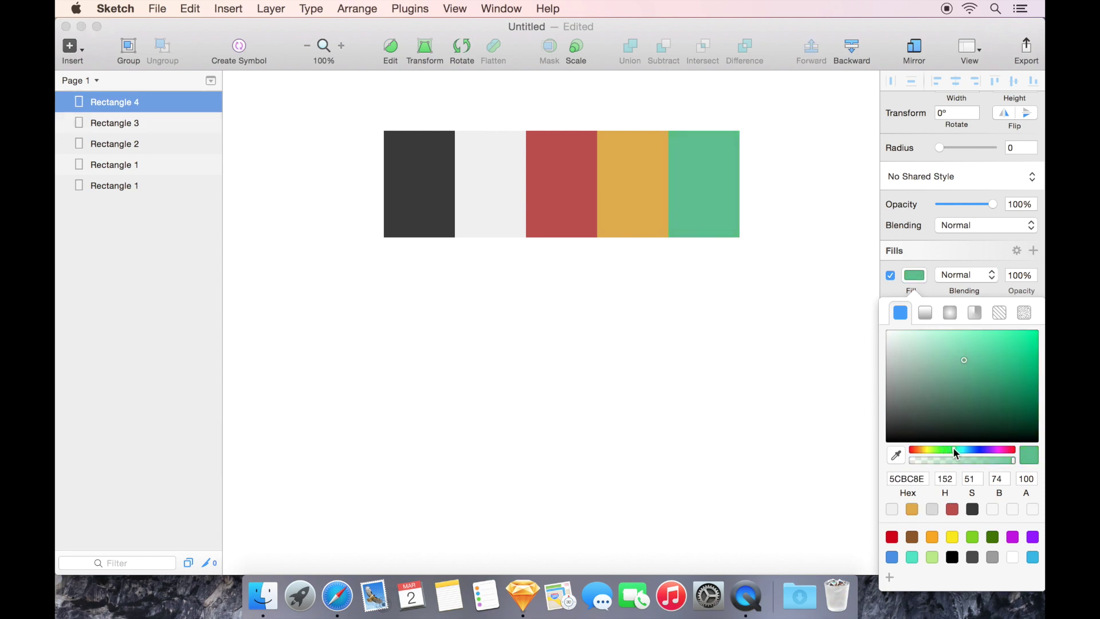
pyautogui.click(922, 279)
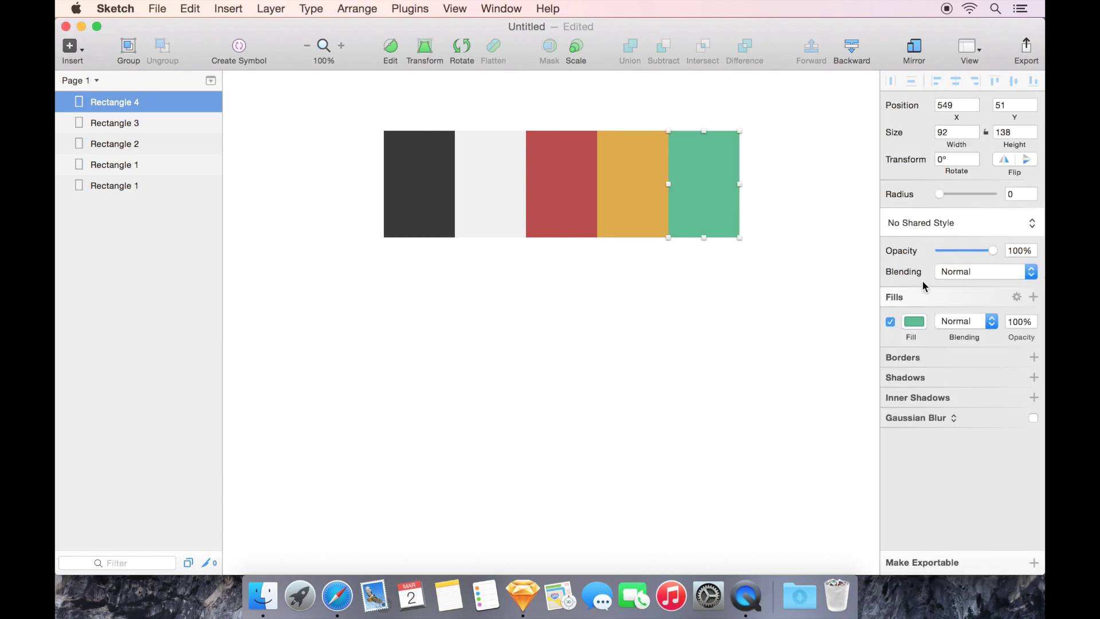
pyautogui.click(733, 253)
# - Duplicate the five swatches into a row below and draw a large 541 × 211 rectangle covering the copy
pyautogui.moveTo(775, 270); pyautogui.dragTo(432, 357)
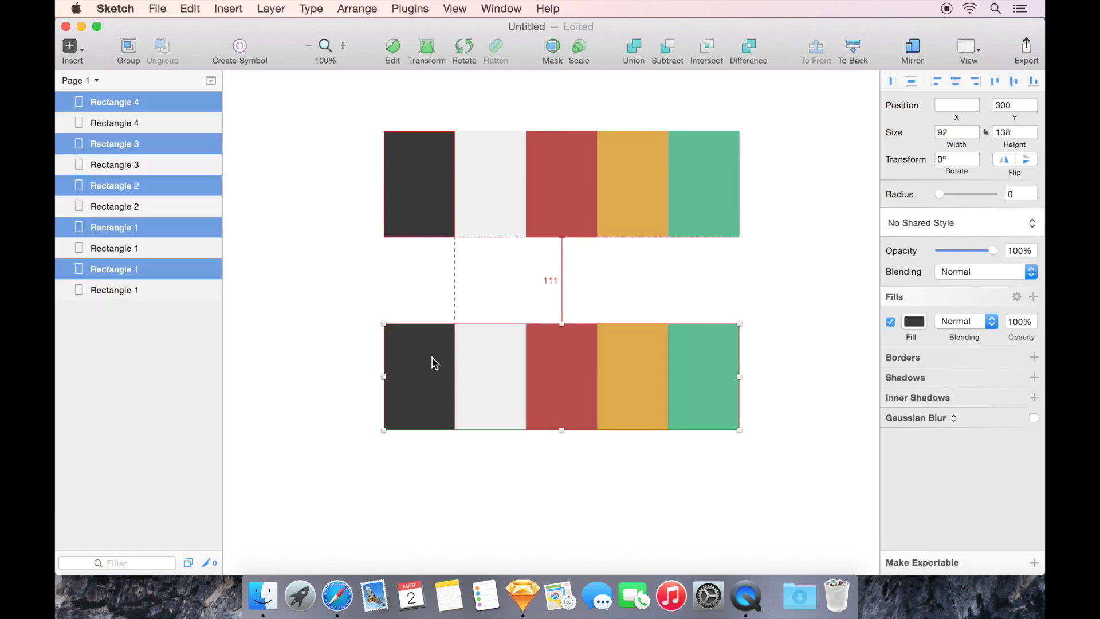
pyautogui.click(439, 290)
pyautogui.press('r')
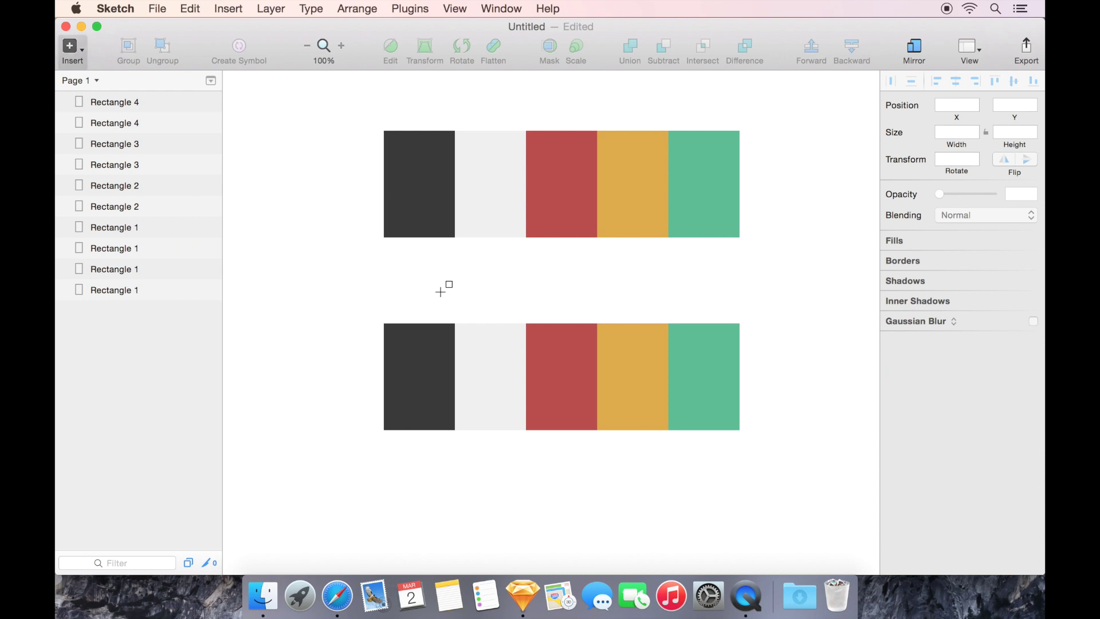
pyautogui.moveTo(354, 300); pyautogui.dragTo(773, 463)
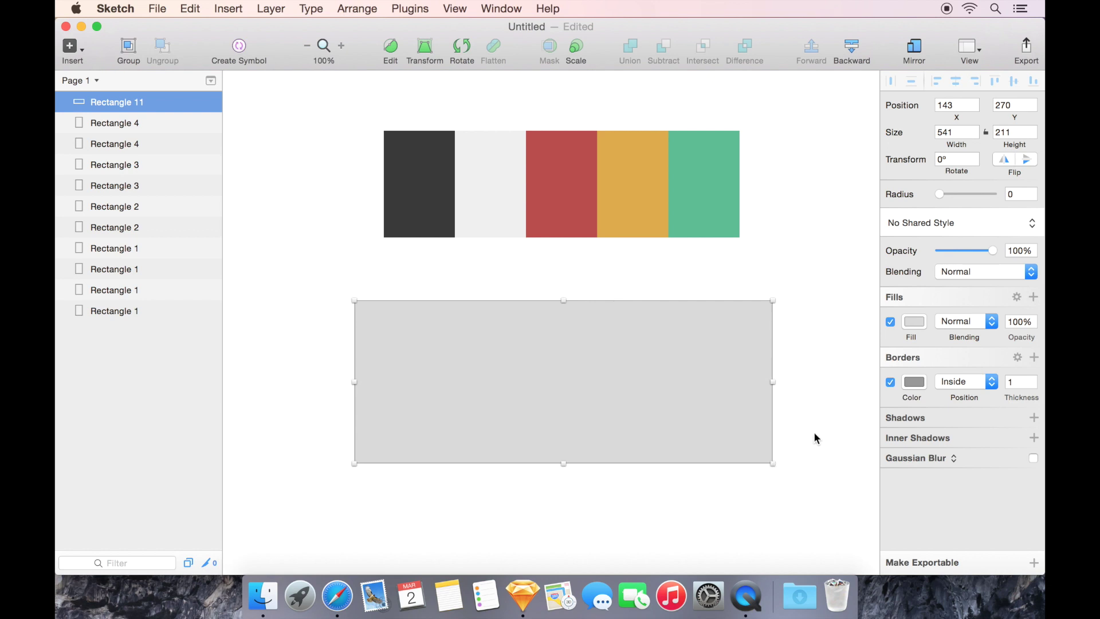
# - Remove the large rectangle's border and set its fill blend mode to Overlay
pyautogui.click(890, 382)
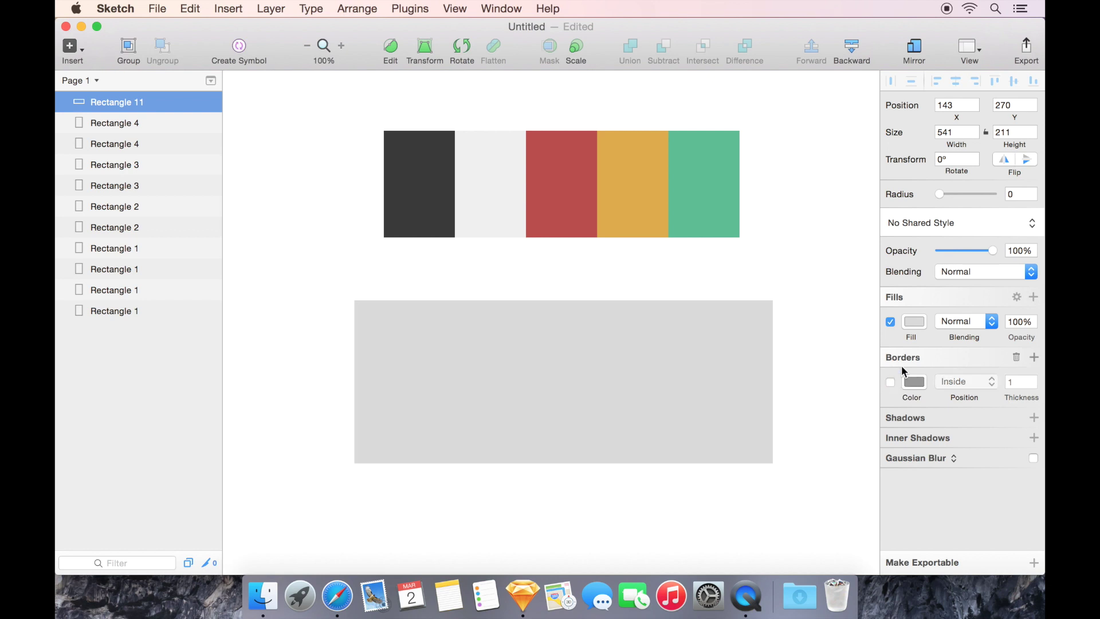
pyautogui.click(971, 321)
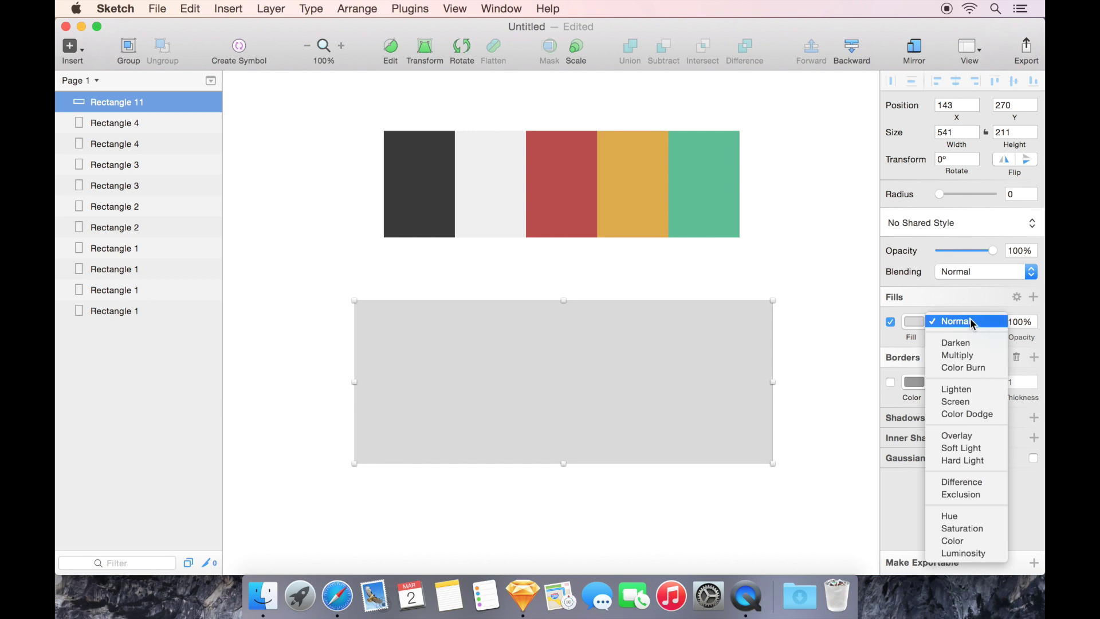
pyautogui.click(978, 434)
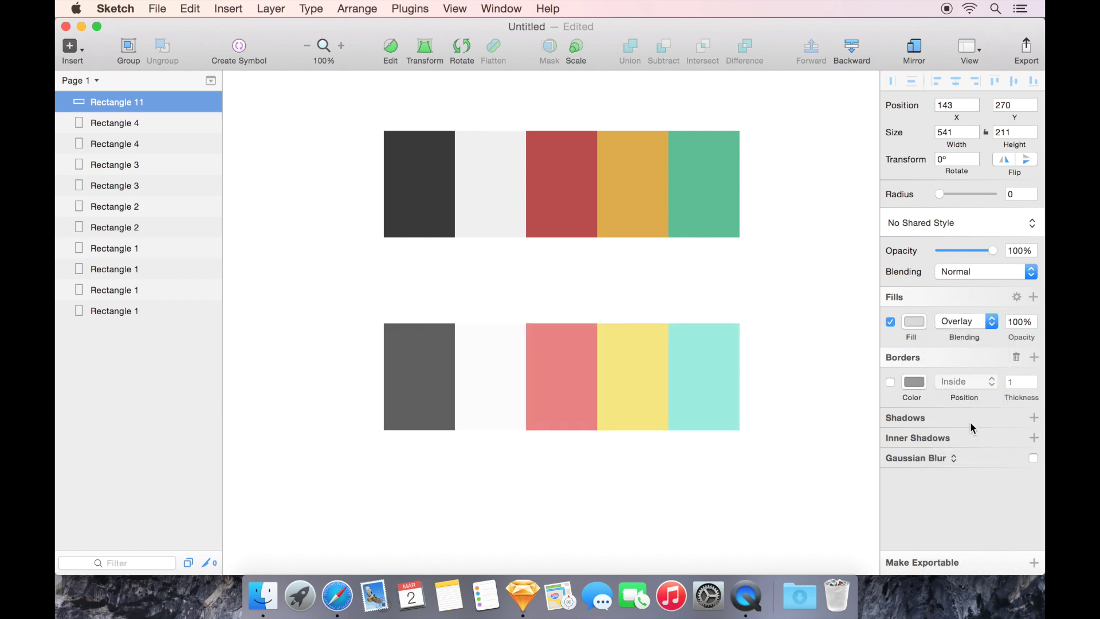
pyautogui.click(666, 401)
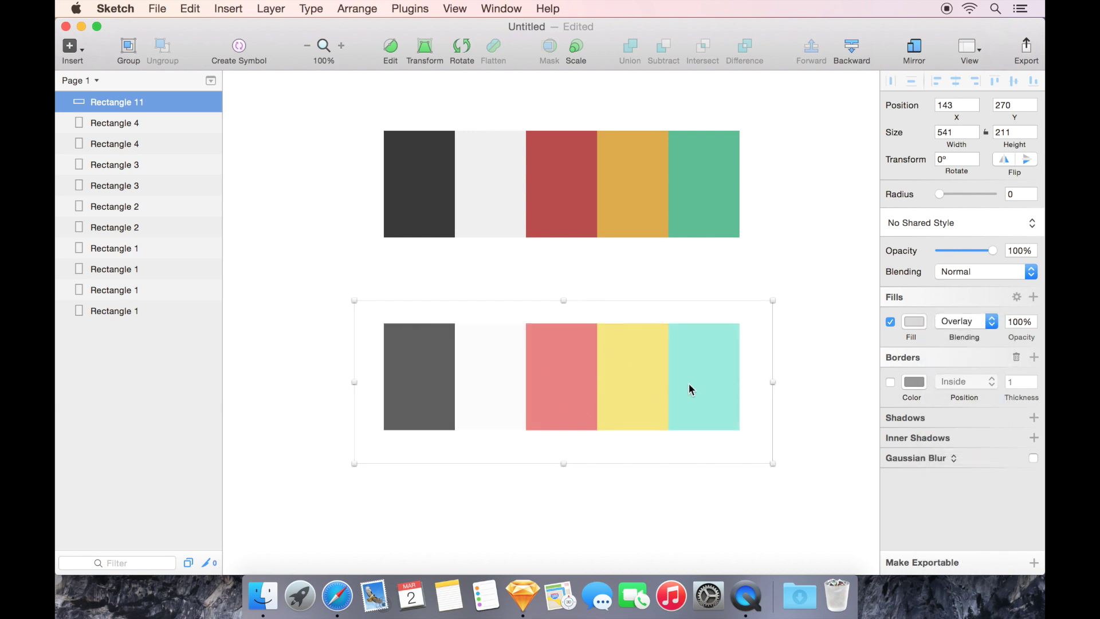
pyautogui.click(915, 321)
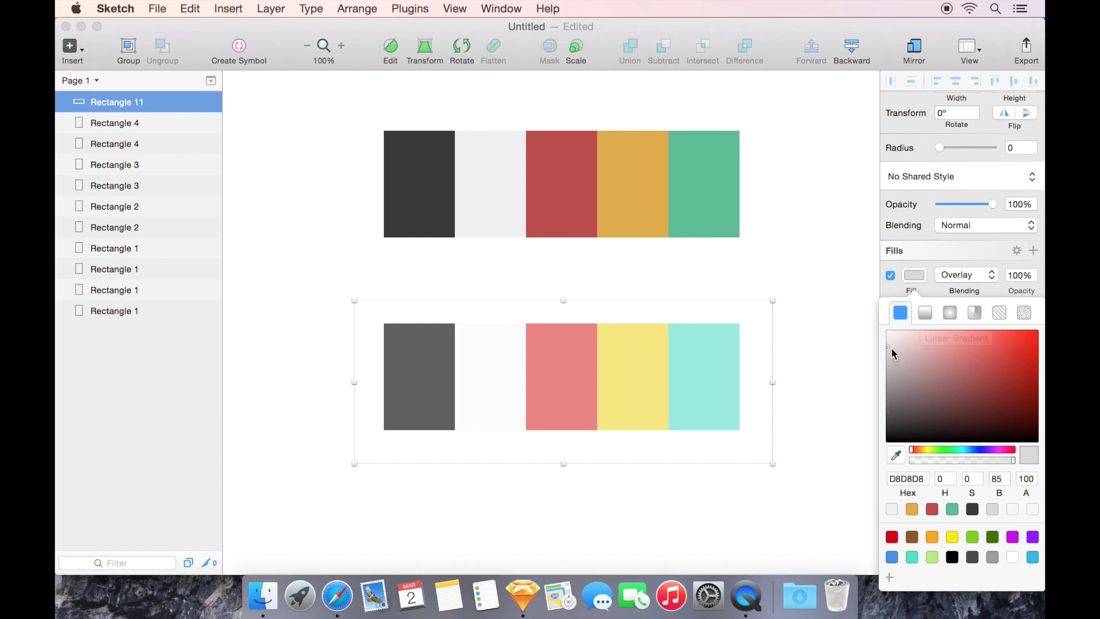
# - Set the overlay fill to magenta BA6DA1, turning the lower swatches plum, blush, raspberry, orange and sage
pyautogui.moveTo(891, 347); pyautogui.dragTo(864, 385)
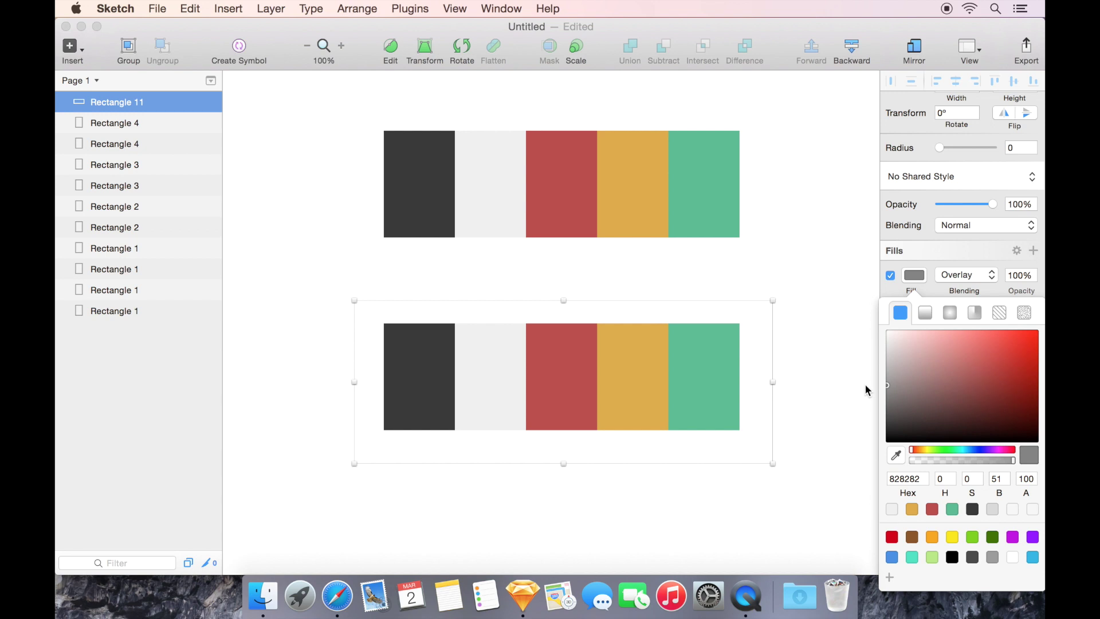
pyautogui.moveTo(941, 375); pyautogui.dragTo(945, 339)
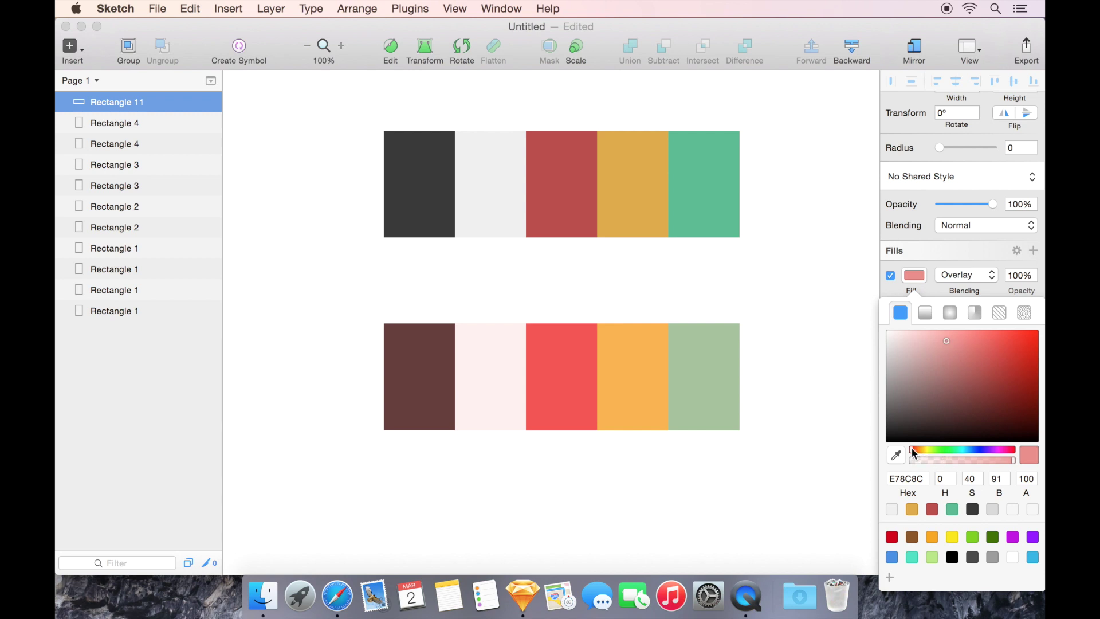
pyautogui.moveTo(917, 449); pyautogui.dragTo(961, 442)
pyautogui.moveTo(961, 380); pyautogui.dragTo(941, 371)
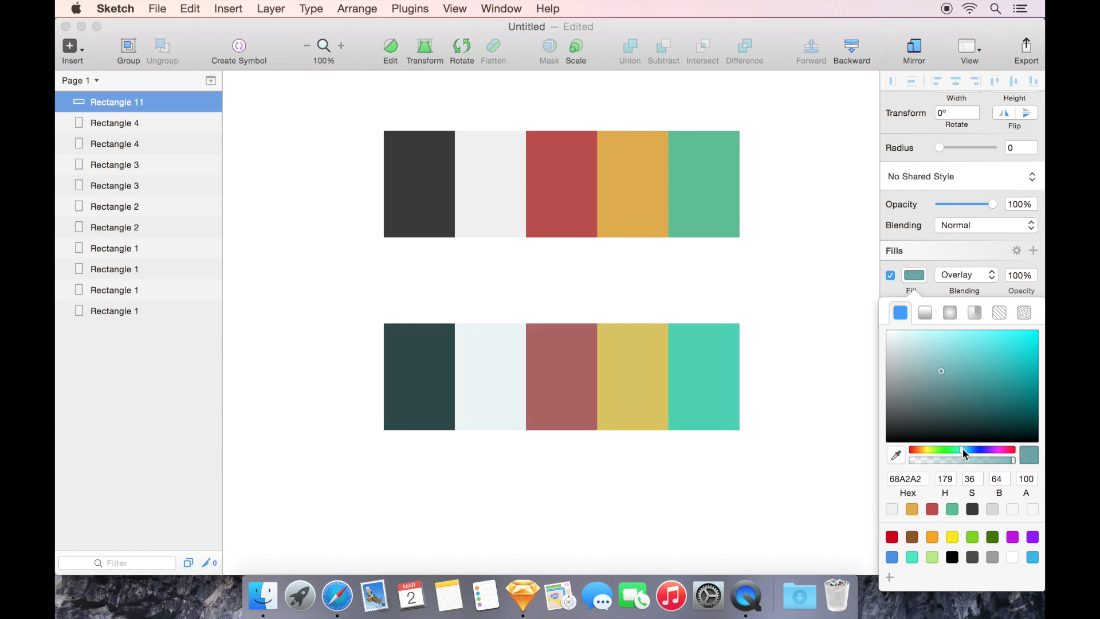
pyautogui.moveTo(963, 449); pyautogui.dragTo(1002, 448)
pyautogui.moveTo(959, 363)
pyautogui.mouseDown()
pyautogui.moveTo(943, 352)
pyautogui.moveTo(948, 361)
pyautogui.mouseUp()
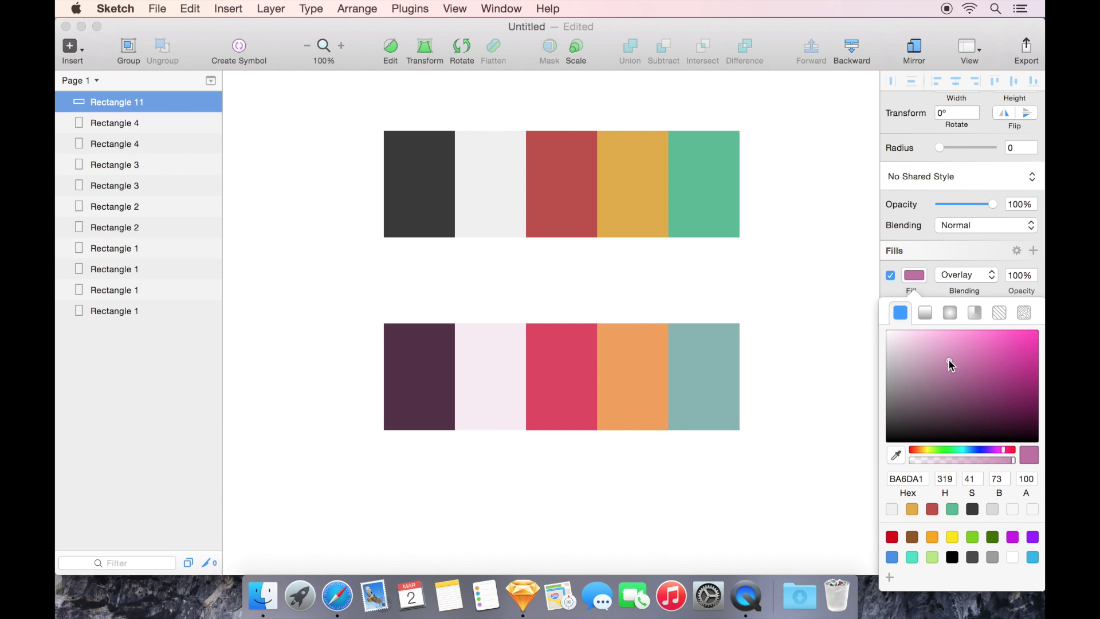
pyautogui.click(915, 277)
# - Copy the original five-swatch palette down to Y 519, beneath the tinted row, and select its left swatch
pyautogui.scroll(-4, 837, 356)
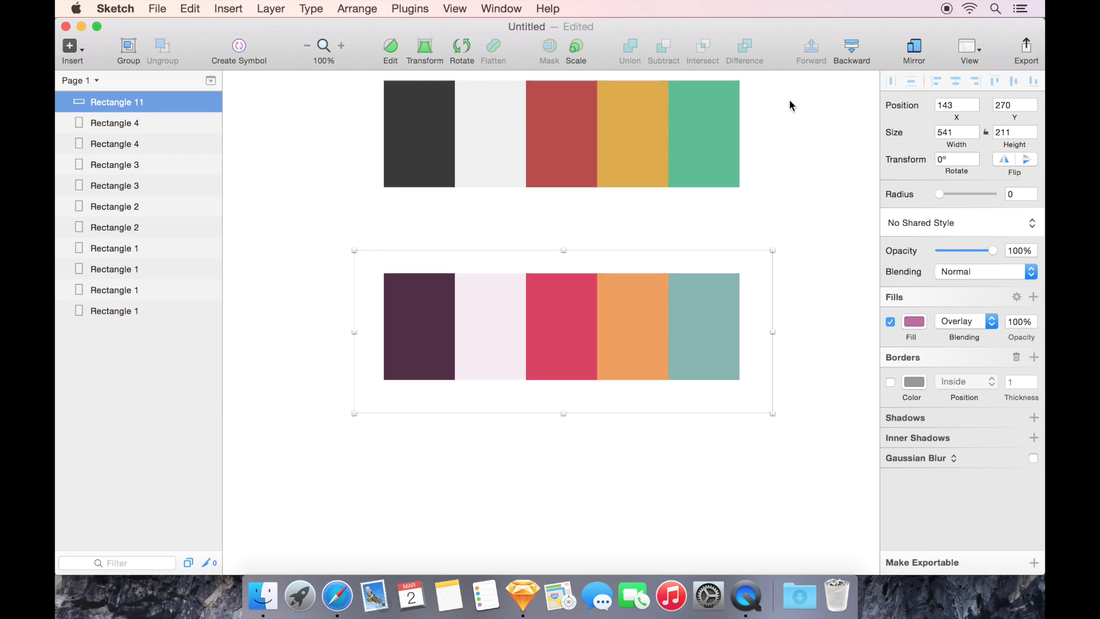
pyautogui.moveTo(789, 99); pyautogui.dragTo(399, 176)
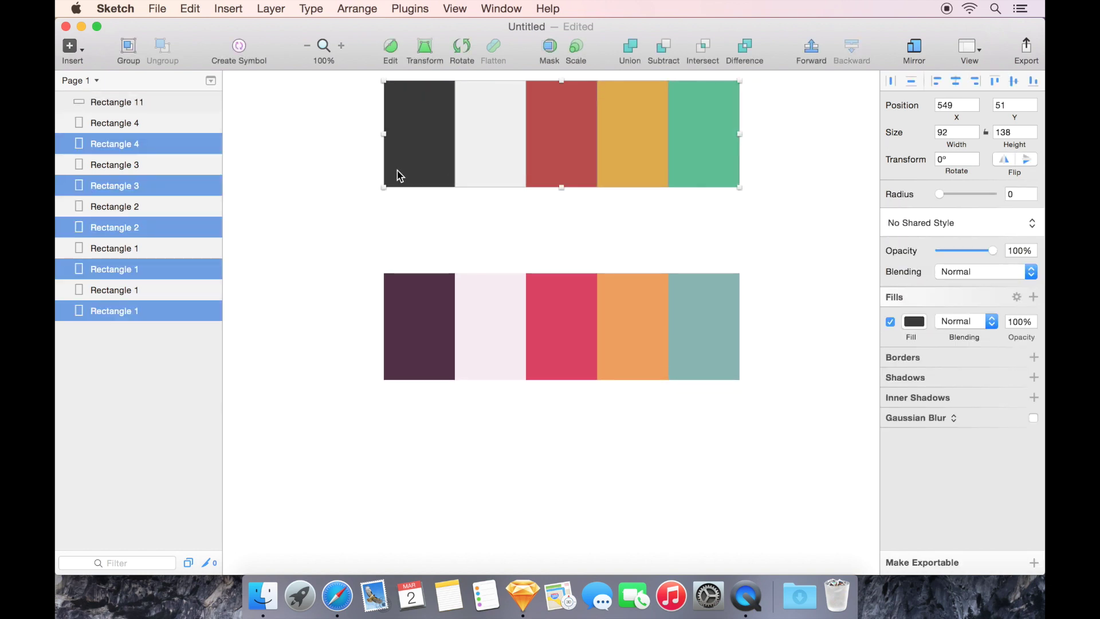
pyautogui.moveTo(410, 128); pyautogui.dragTo(411, 495)
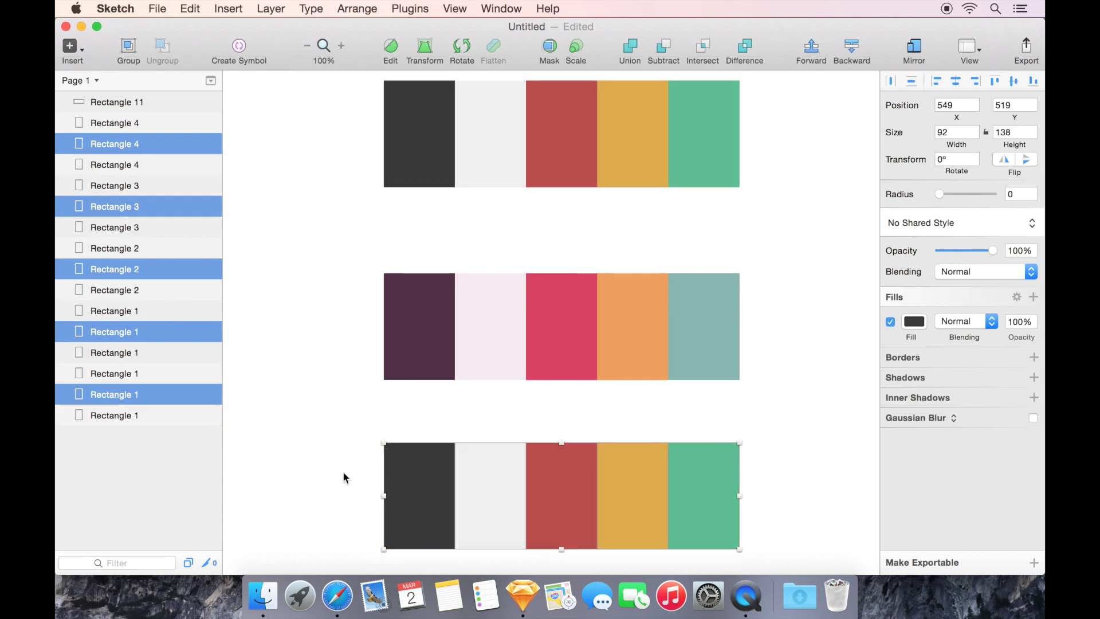
pyautogui.click(343, 470)
pyautogui.click(401, 480)
pyautogui.click(401, 480)
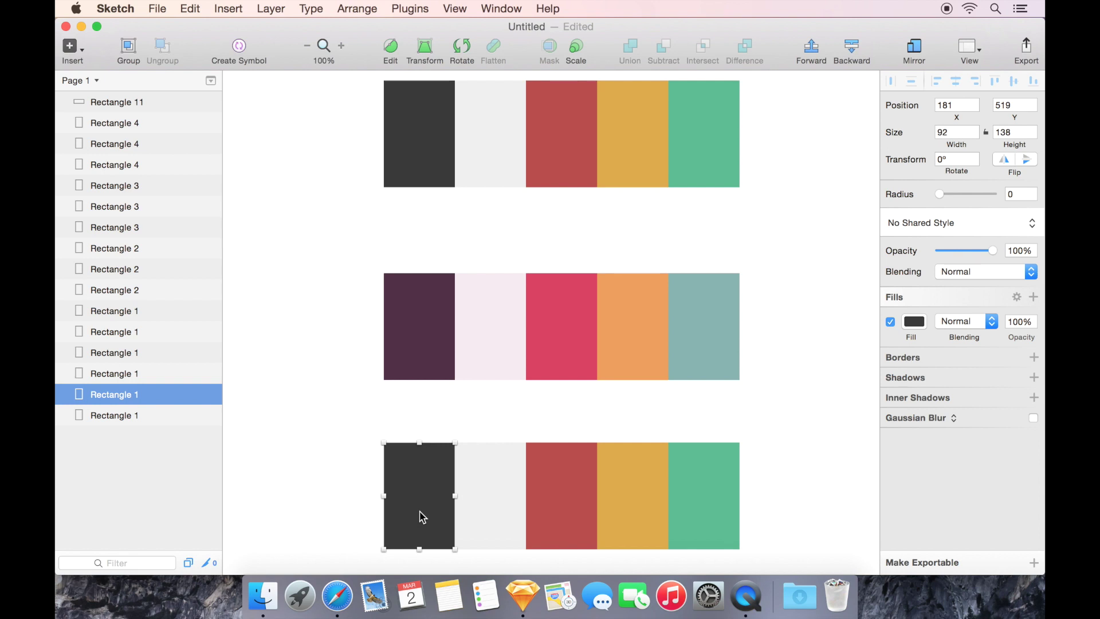
# - Eyedrop the middle row's dark purple, pale pink and crimson onto the first three bottom swatches
pyautogui.hotkey('ctrl', 'c')
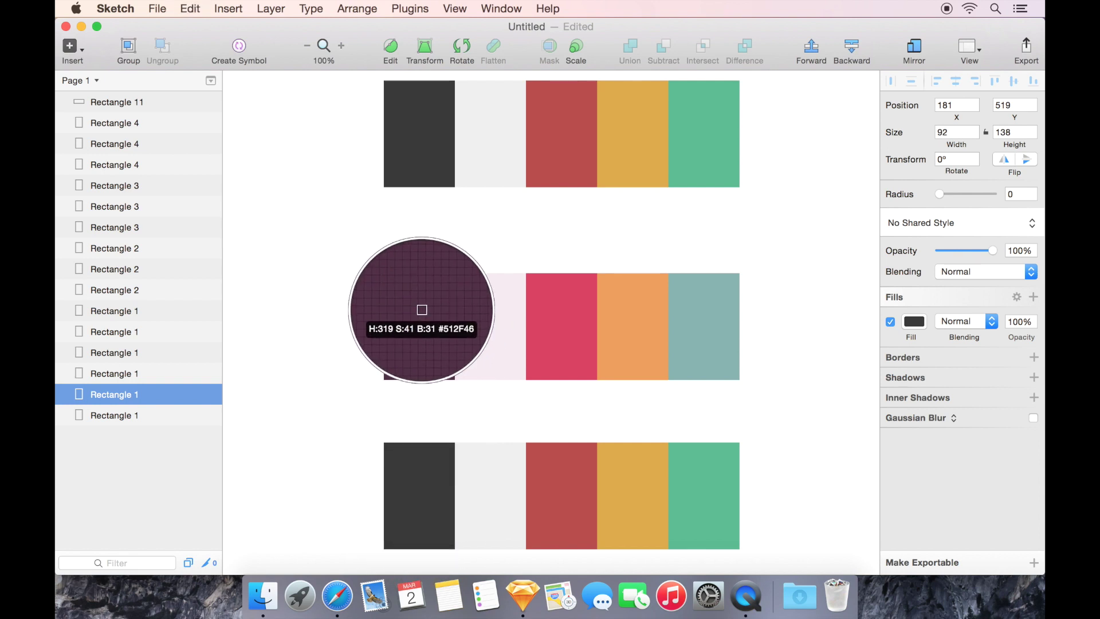
pyautogui.click(423, 314)
pyautogui.click(482, 478)
pyautogui.hotkey('ctrl', 'c')
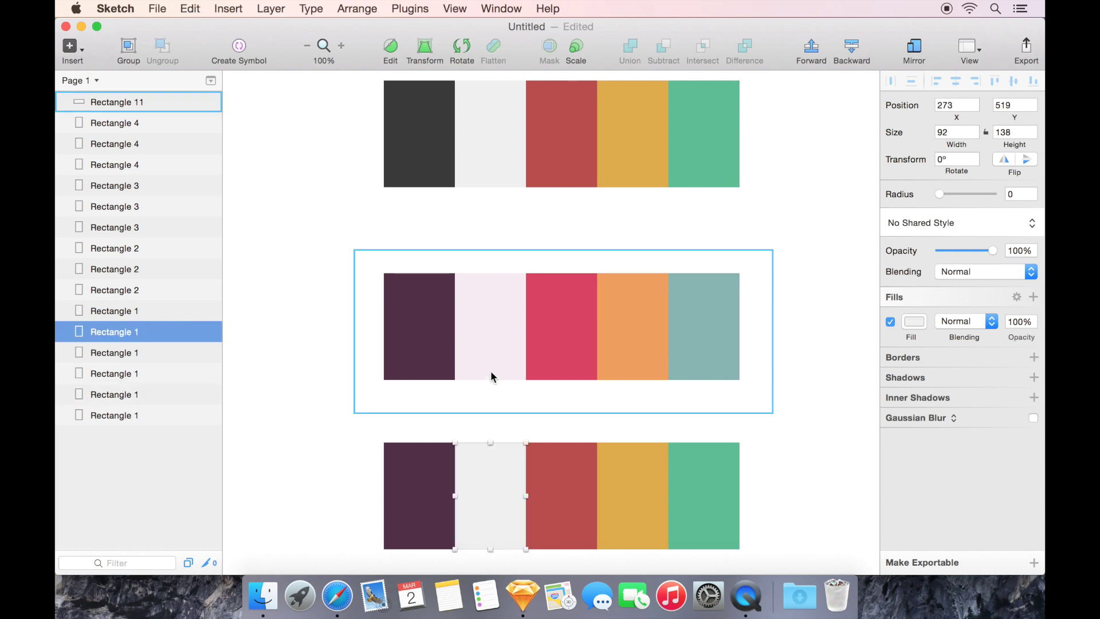
pyautogui.click(490, 358)
pyautogui.click(547, 474)
pyautogui.hotkey('ctrl', 'c')
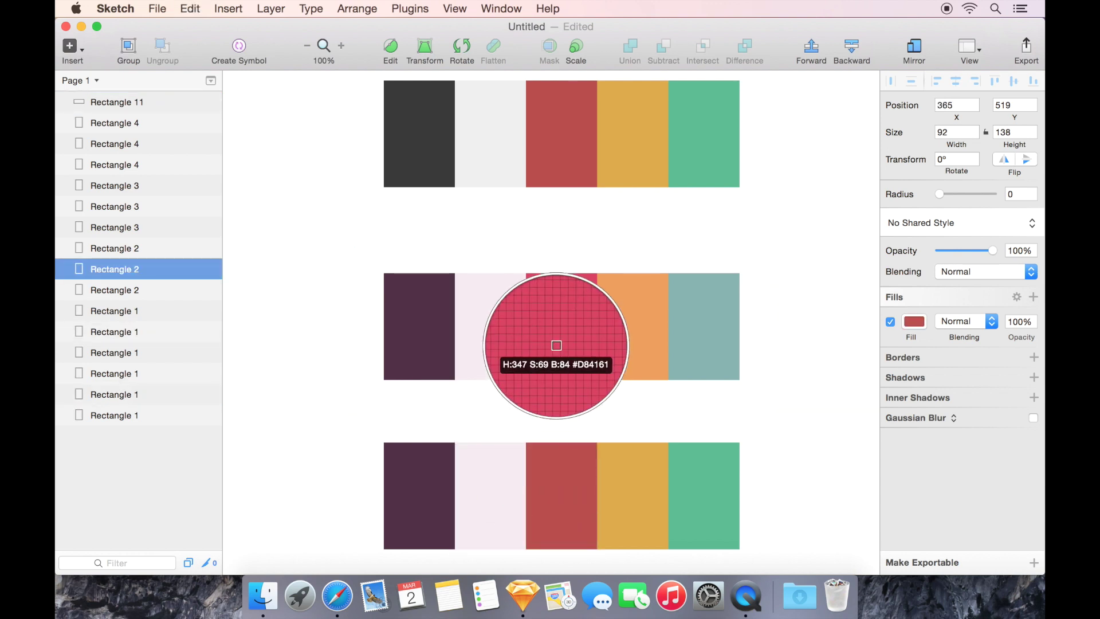
pyautogui.click(558, 344)
# - Eyedrop the middle row's orange and teal onto the fourth and fifth bottom swatches
pyautogui.click(623, 472)
pyautogui.hotkey('ctrl', 'c')
pyautogui.click(636, 359)
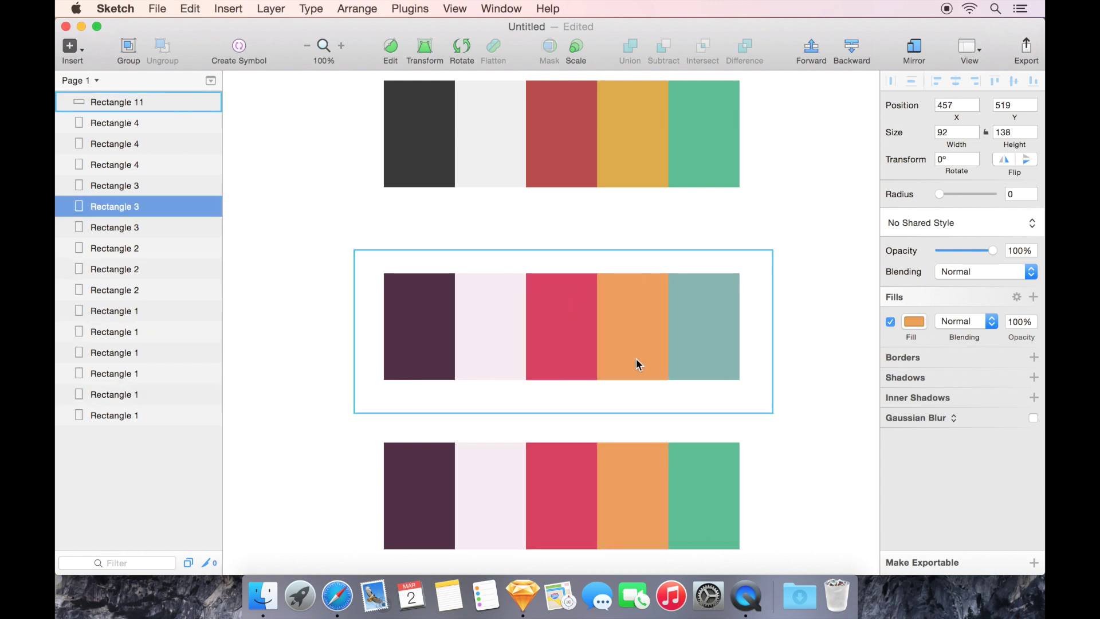
pyautogui.click(694, 478)
pyautogui.hotkey('ctrl', 'c')
pyautogui.click(696, 359)
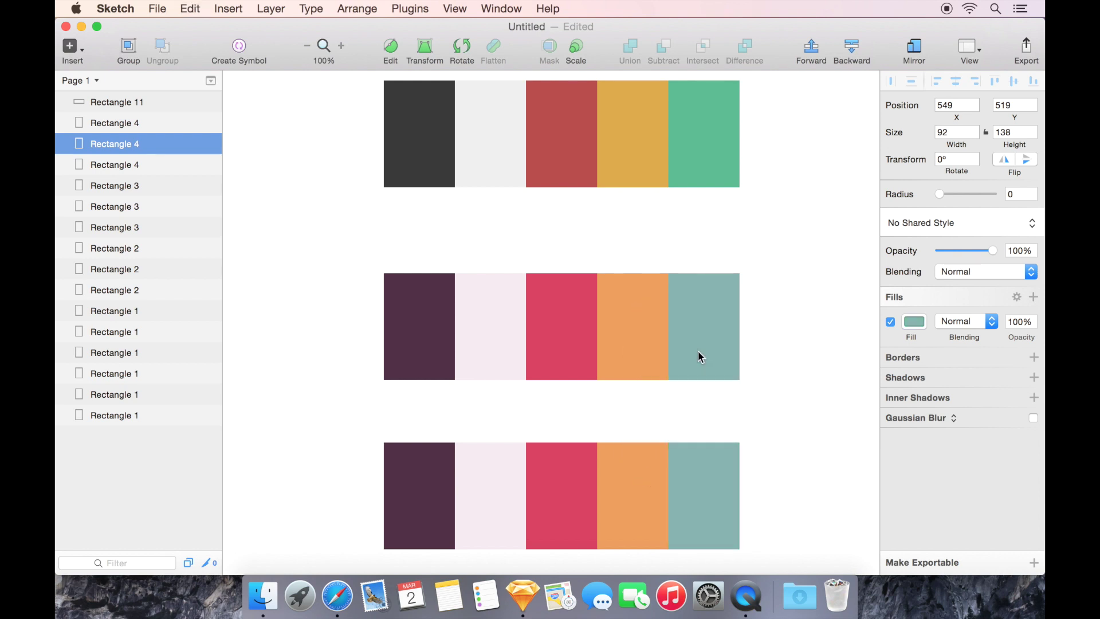
pyautogui.click(768, 486)
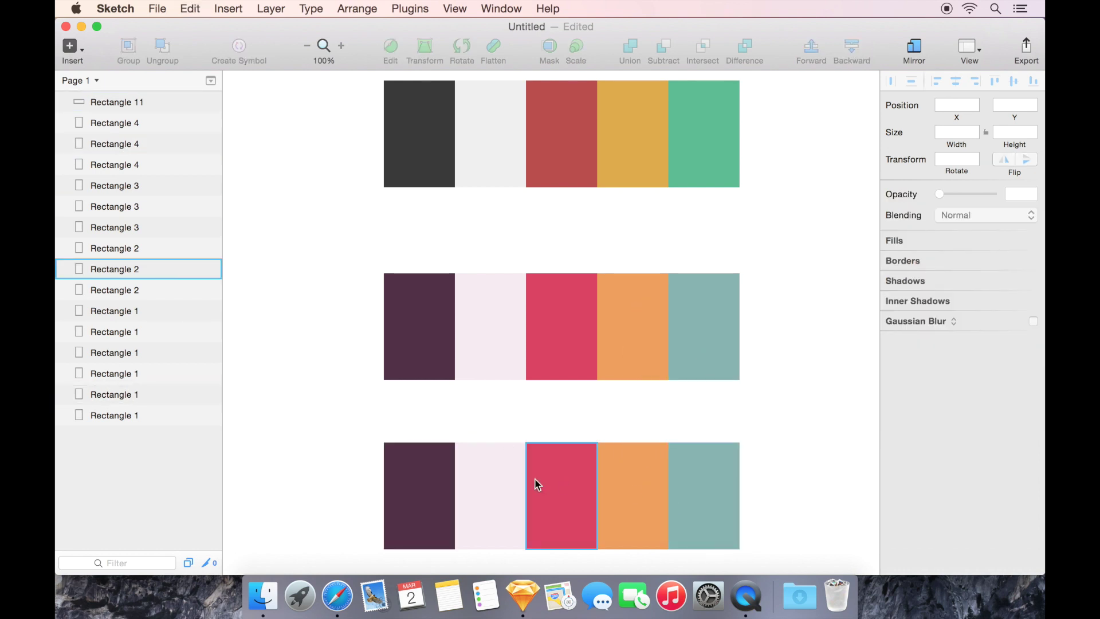
# - Check each bottom swatch's fill, then move the overlay rectangle over the middle palette
pyautogui.click(435, 485)
pyautogui.click(558, 495)
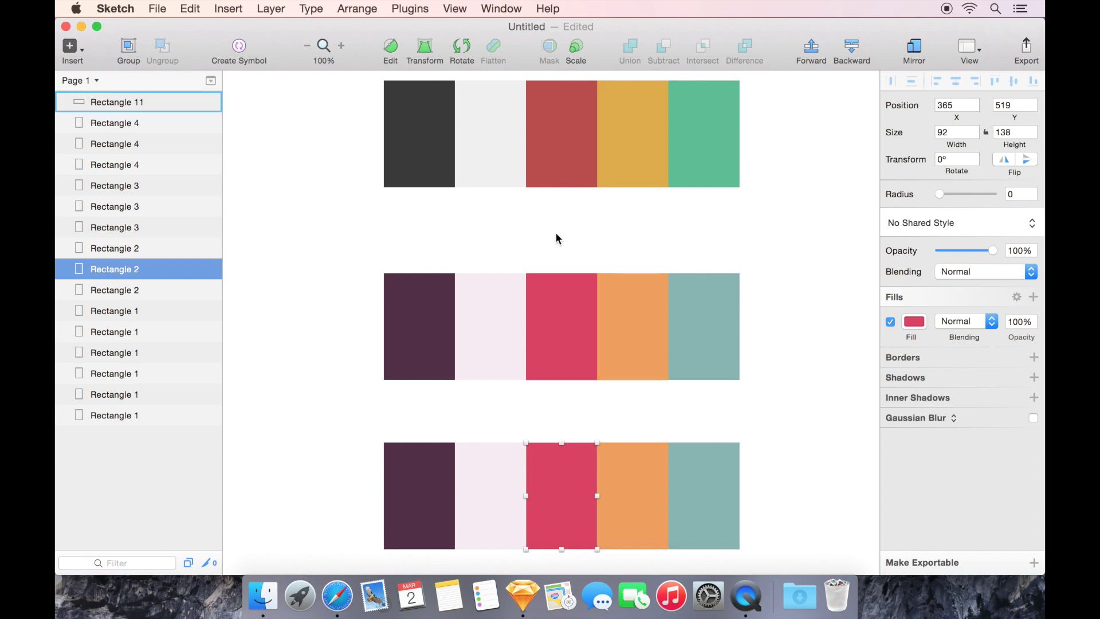
pyautogui.click(647, 503)
pyautogui.click(703, 500)
pyautogui.click(634, 502)
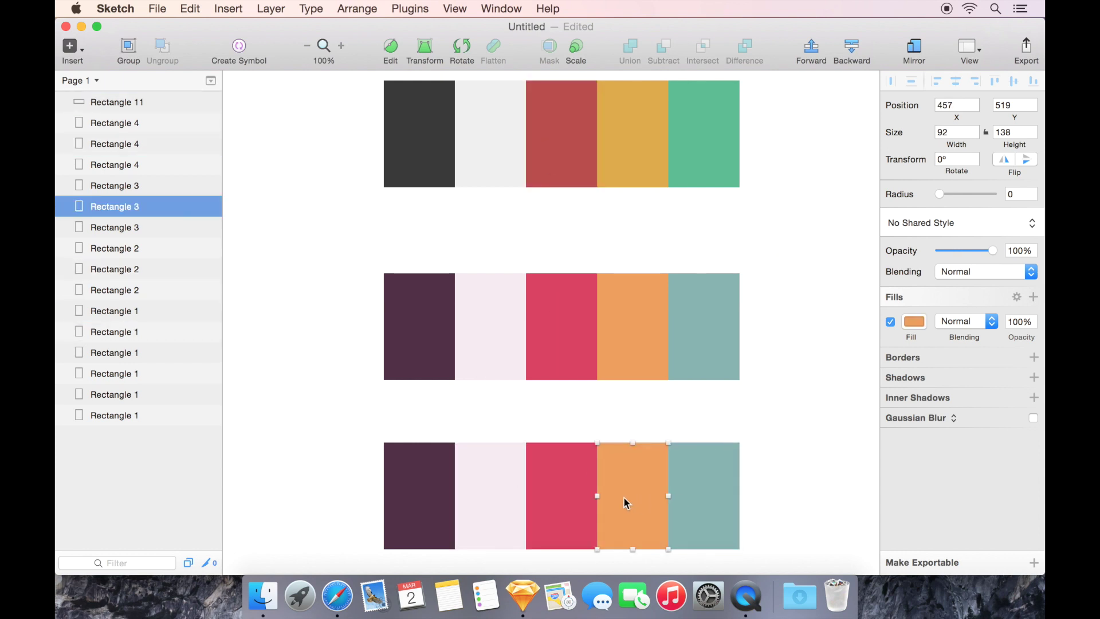
pyautogui.click(571, 498)
pyautogui.click(503, 496)
pyautogui.click(436, 481)
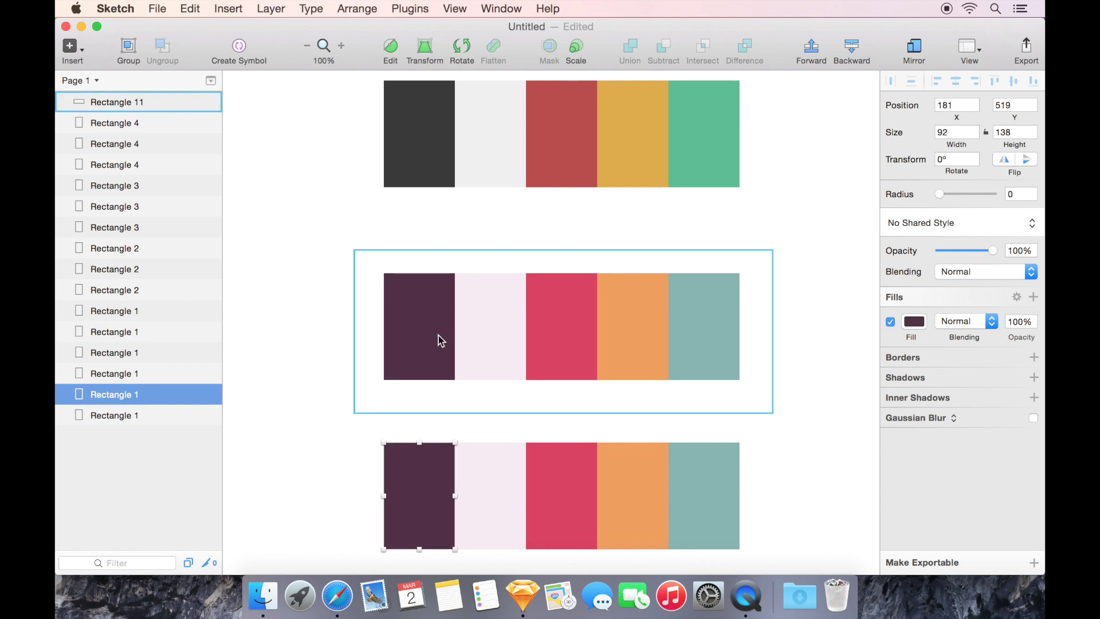
pyautogui.moveTo(440, 340); pyautogui.dragTo(453, 323)
# - Lower the overlay rectangle's top edge so the original colours show above the tinted strip
pyautogui.moveTo(562, 245); pyautogui.dragTo(552, 330)
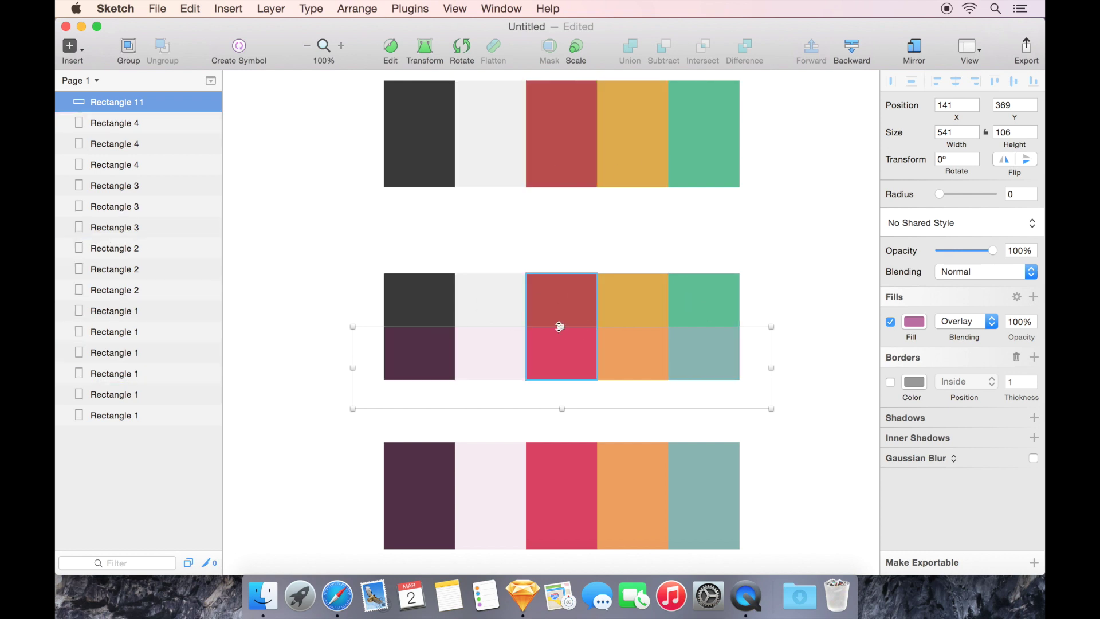
pyautogui.moveTo(560, 327)
pyautogui.mouseDown()
pyautogui.moveTo(560, 266)
pyautogui.moveTo(561, 315)
pyautogui.mouseUp()
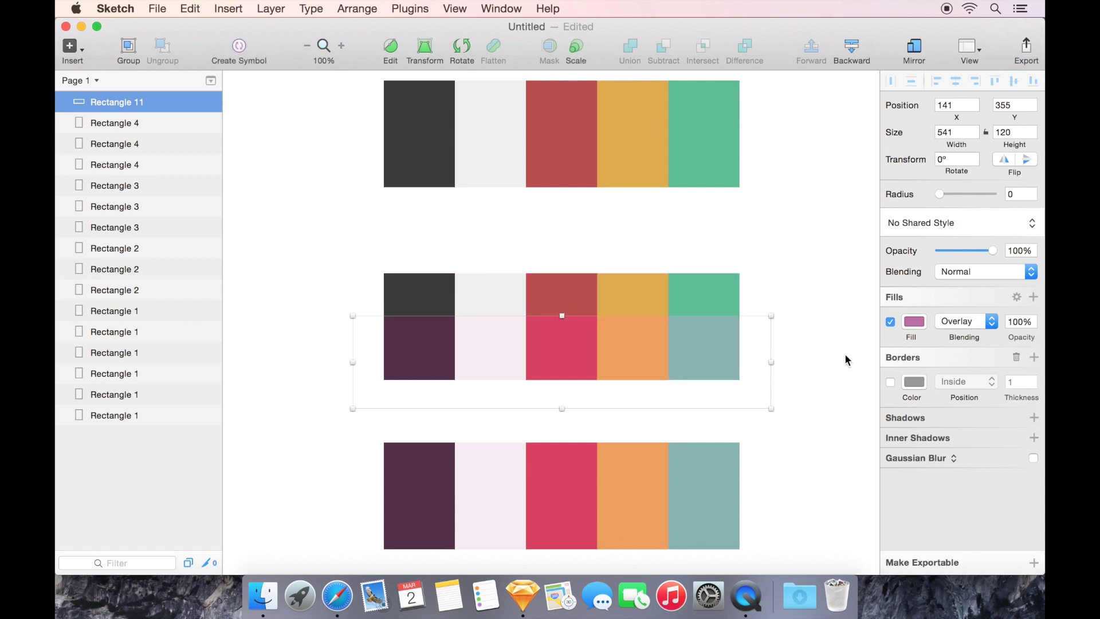
pyautogui.moveTo(846, 355); pyautogui.dragTo(346, 135)
# - Delete the top two rows and move the remaining plum-to-sage palette up to Y 191
pyautogui.press('Delete')
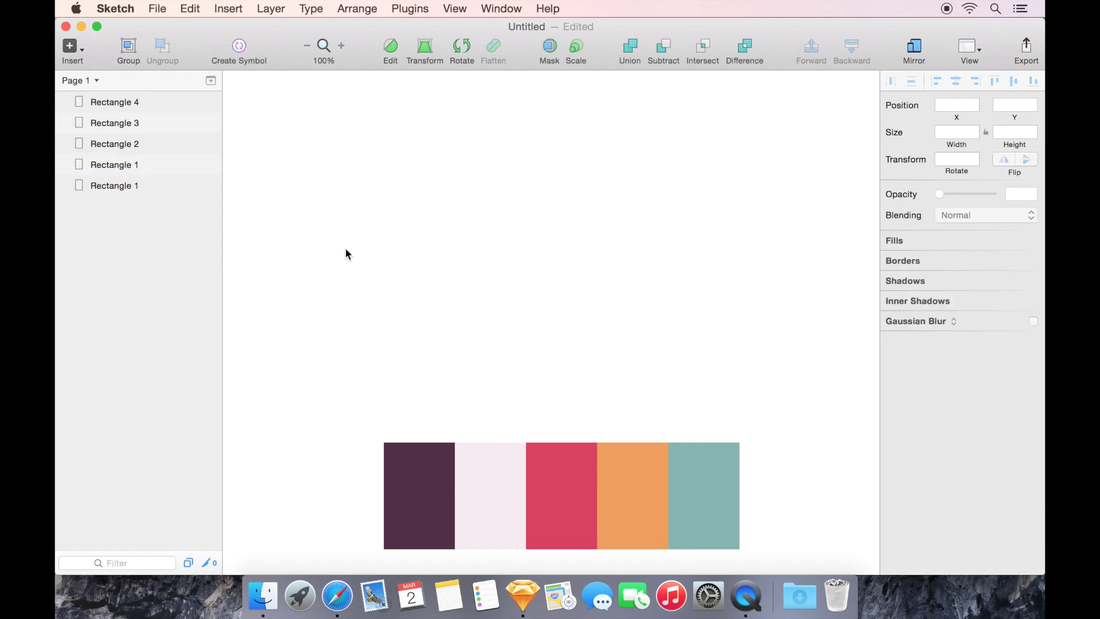
pyautogui.moveTo(322, 332); pyautogui.dragTo(719, 473)
pyautogui.moveTo(720, 472); pyautogui.dragTo(711, 219)
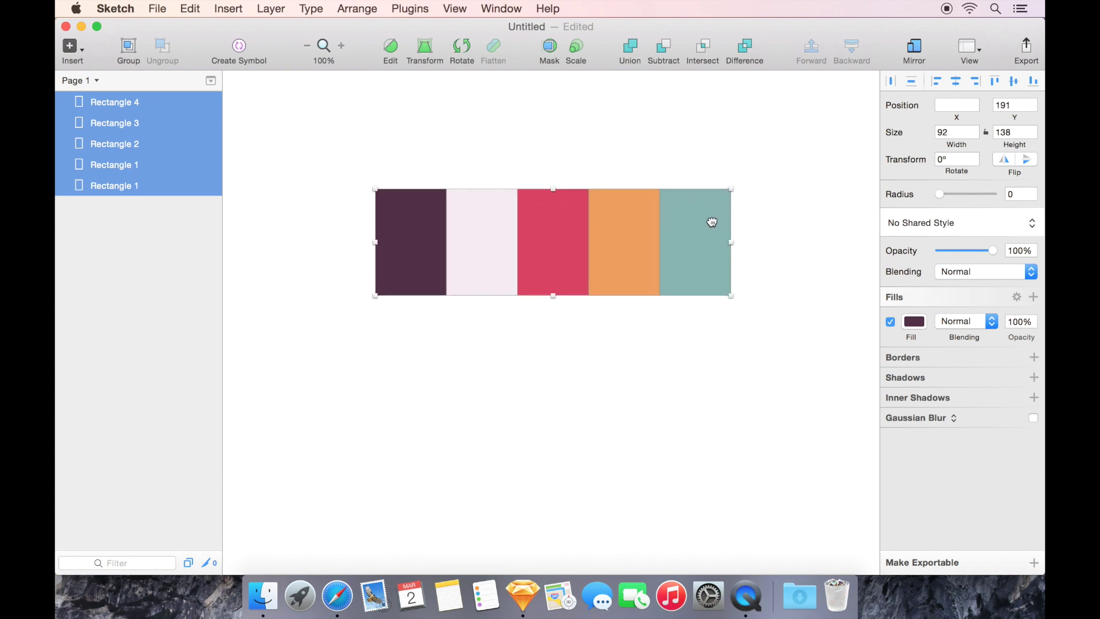
pyautogui.click(704, 367)
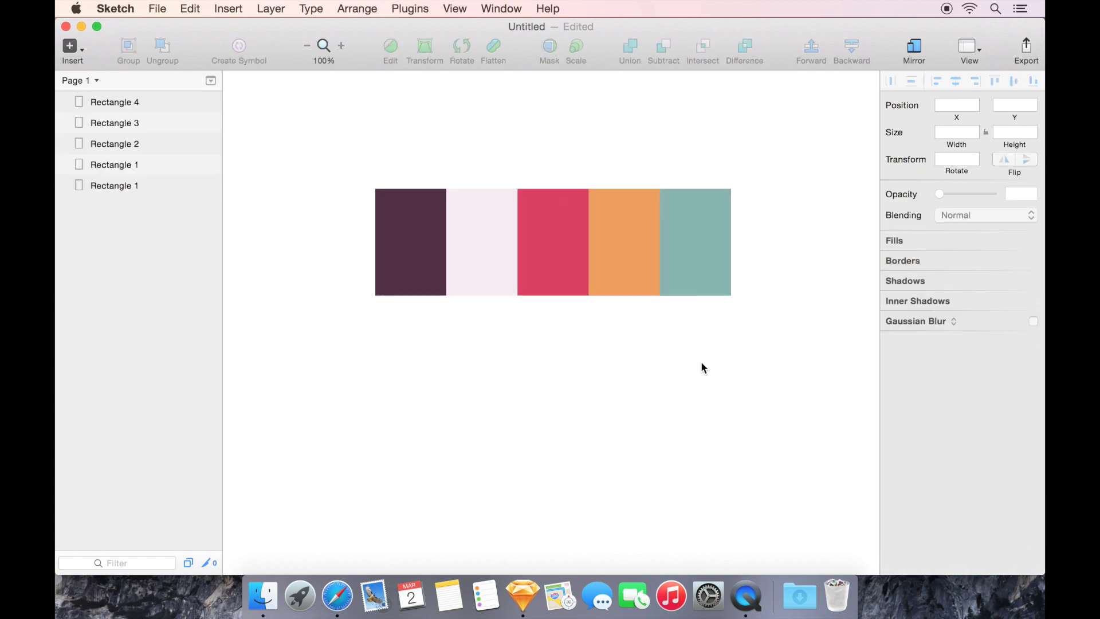